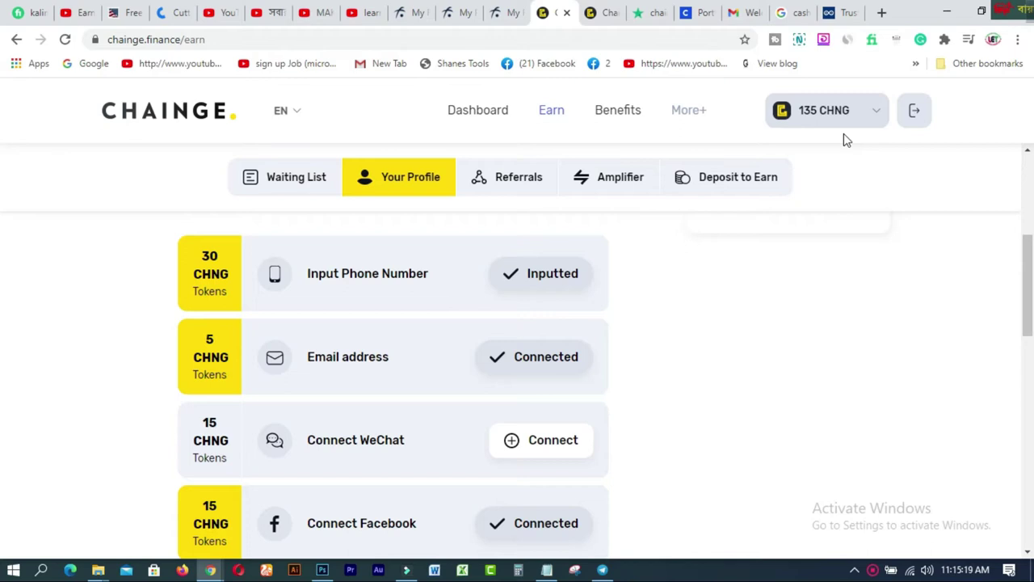
- Open the form for the Input Fusion Address task in the profile's task list and activate its address field
click(1029, 259)
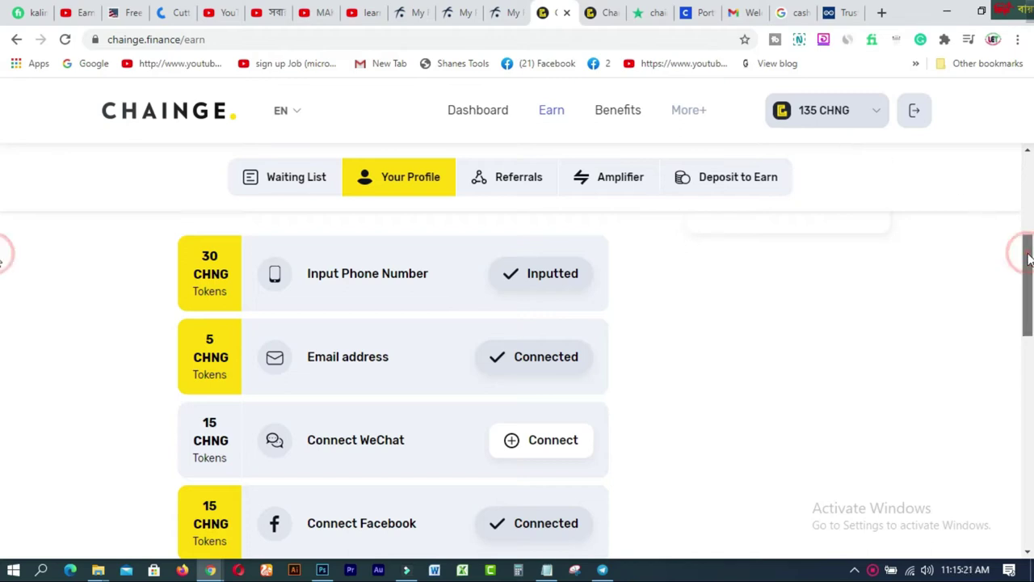
click(1028, 259)
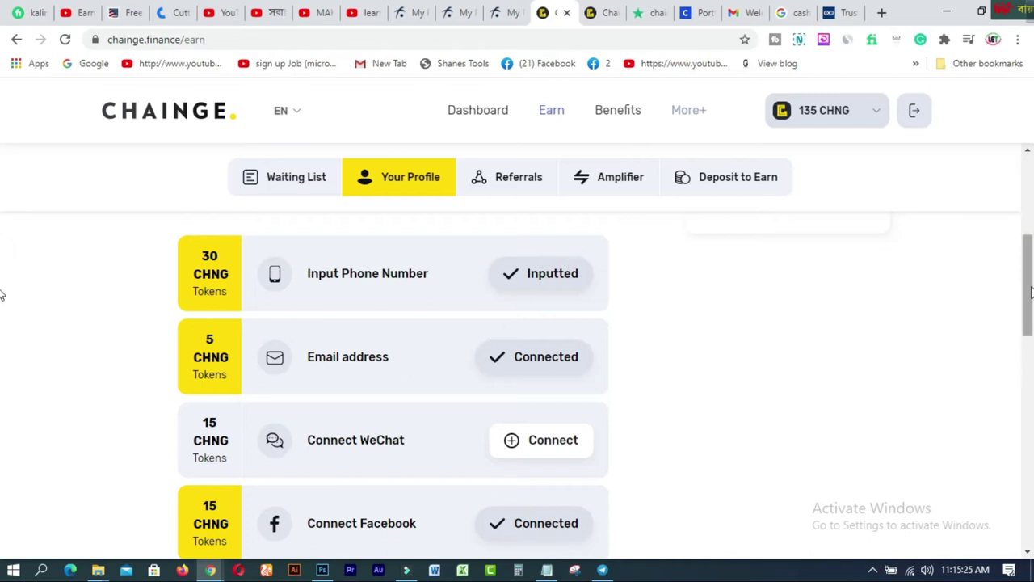
scroll(1022, 315, down, 3)
drag(1022, 328, 1002, 421)
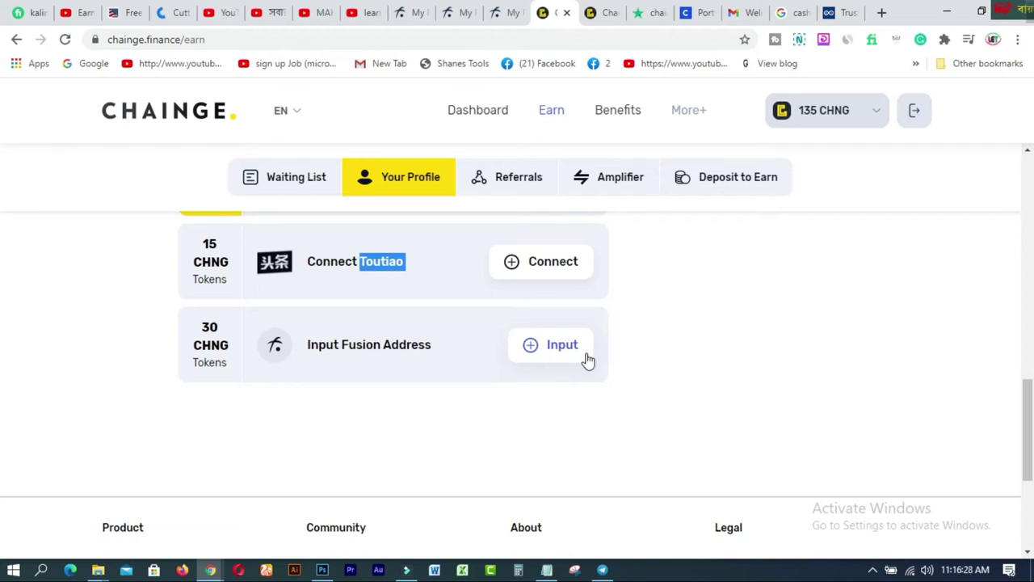
click(558, 346)
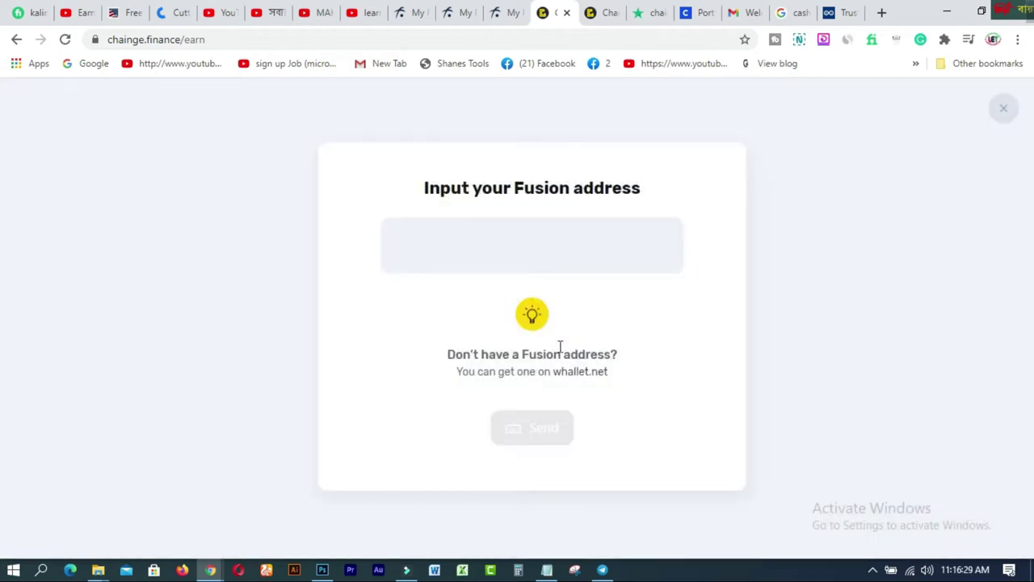
click(538, 250)
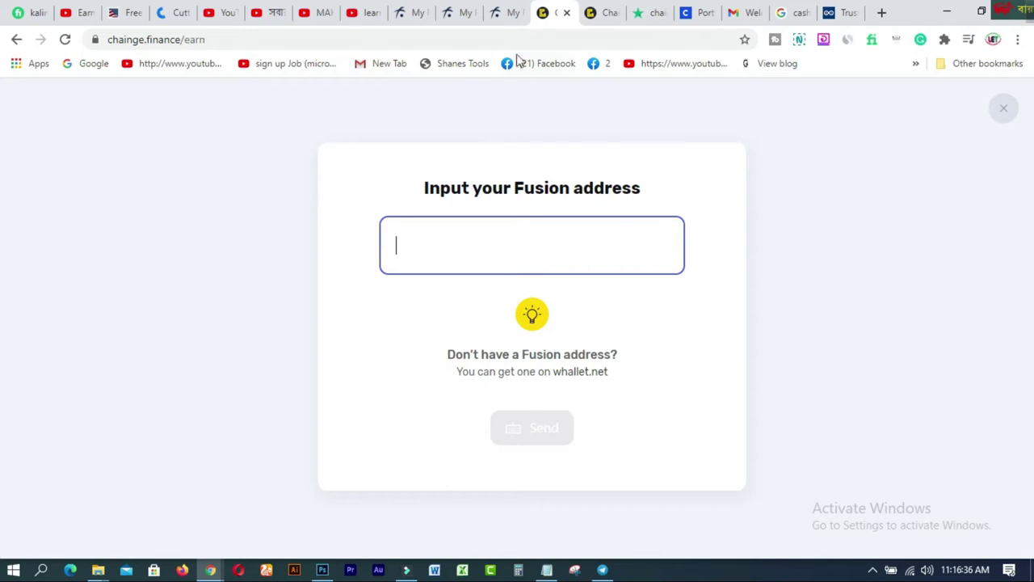
- Switch to myfusionwallet.com and go through the feature introduction slides to the wallet access page
click(403, 13)
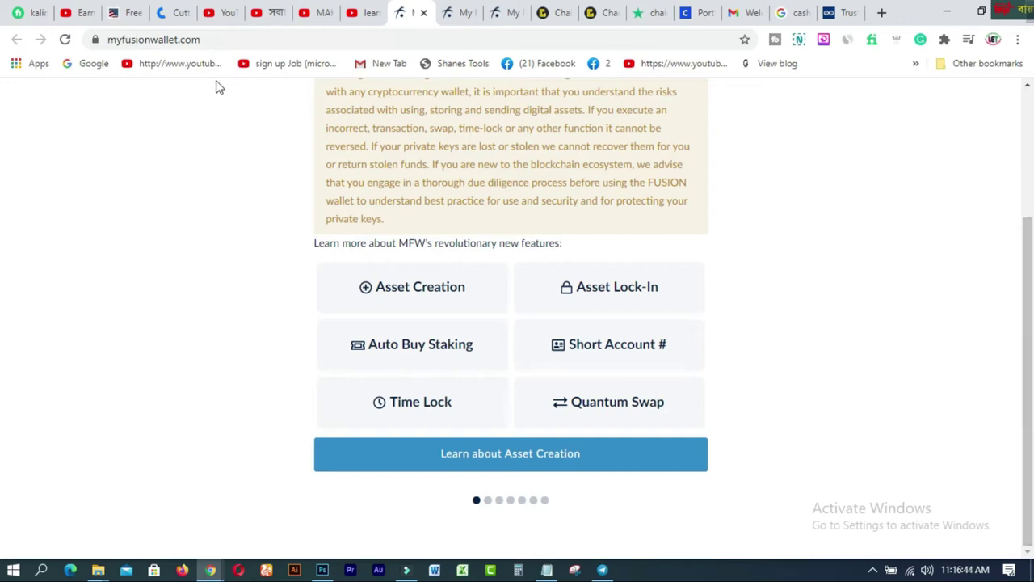
click(212, 40)
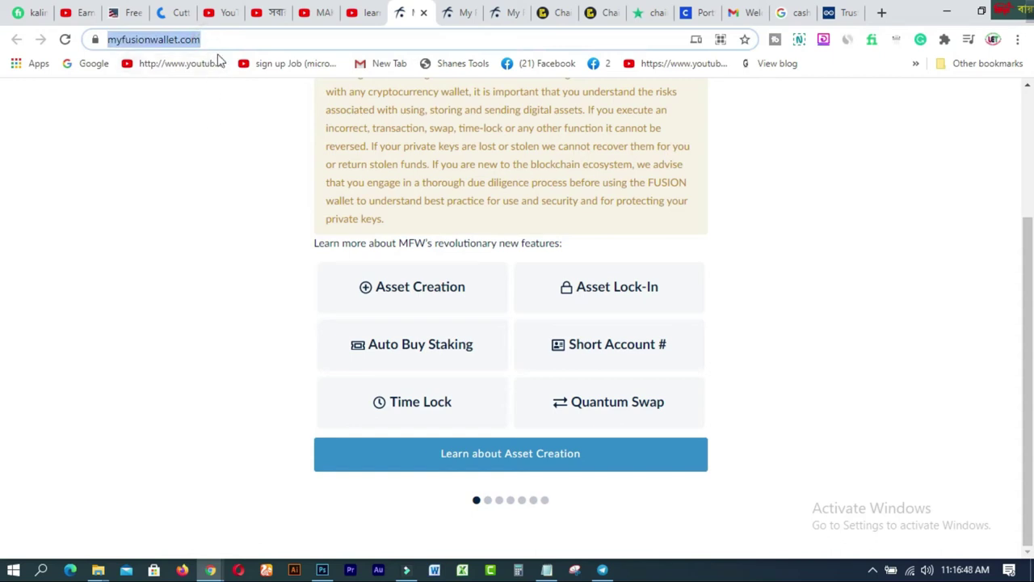
click(3, 239)
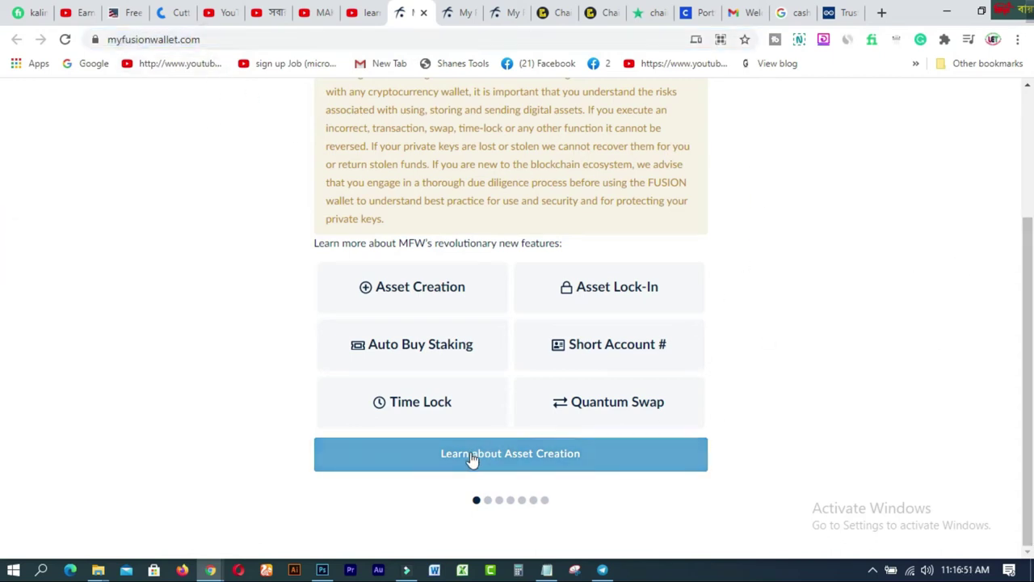
click(534, 464)
click(528, 469)
click(527, 470)
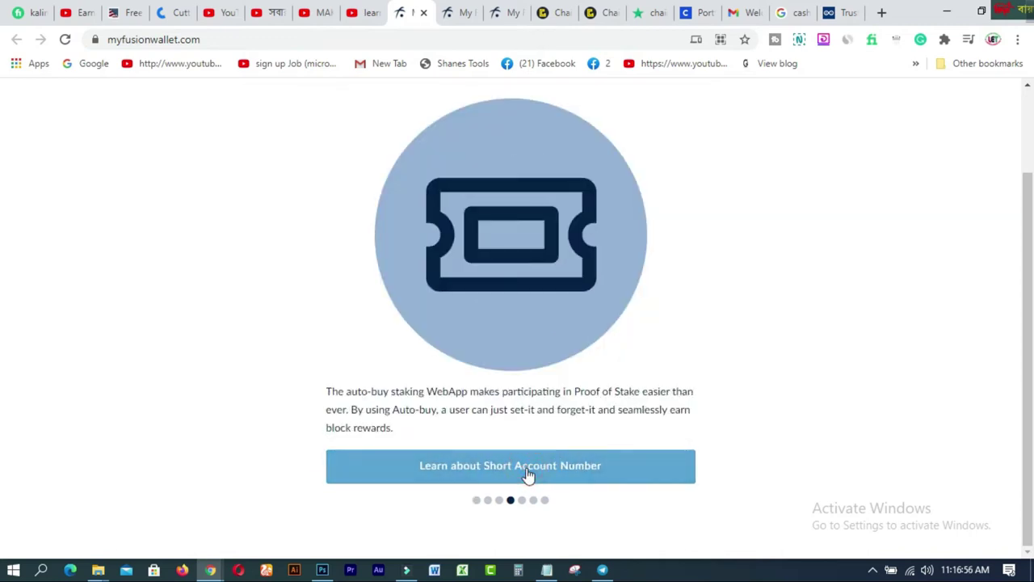
click(527, 471)
click(526, 471)
click(527, 474)
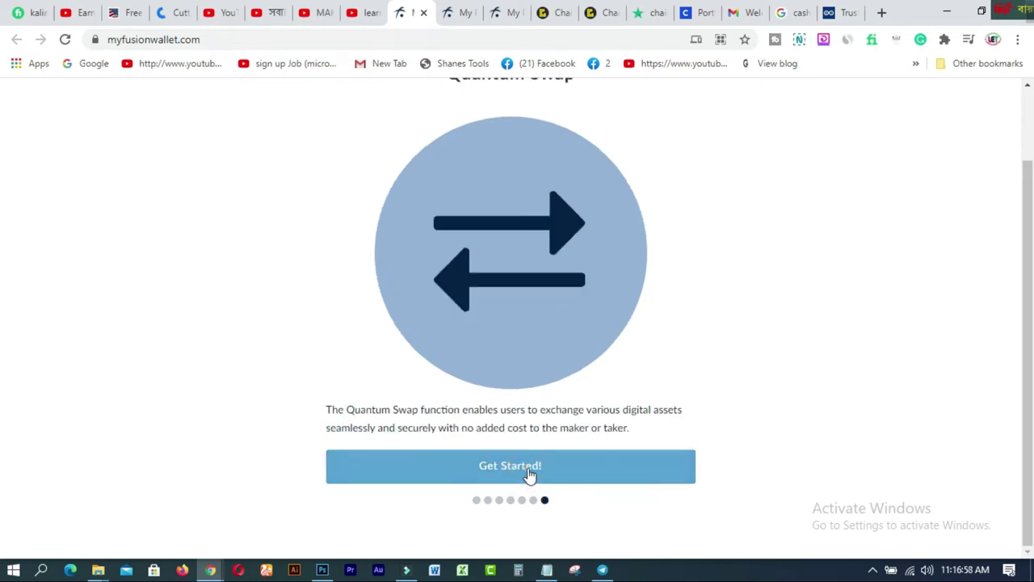
click(509, 472)
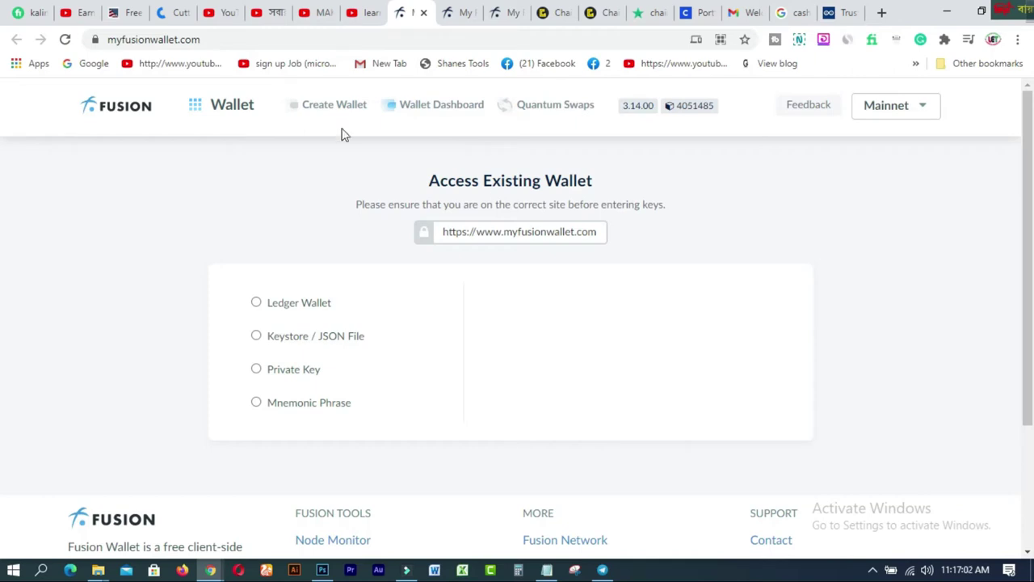
- Create a new Fusion wallet protected by a wallet password and download its keystore file
click(330, 109)
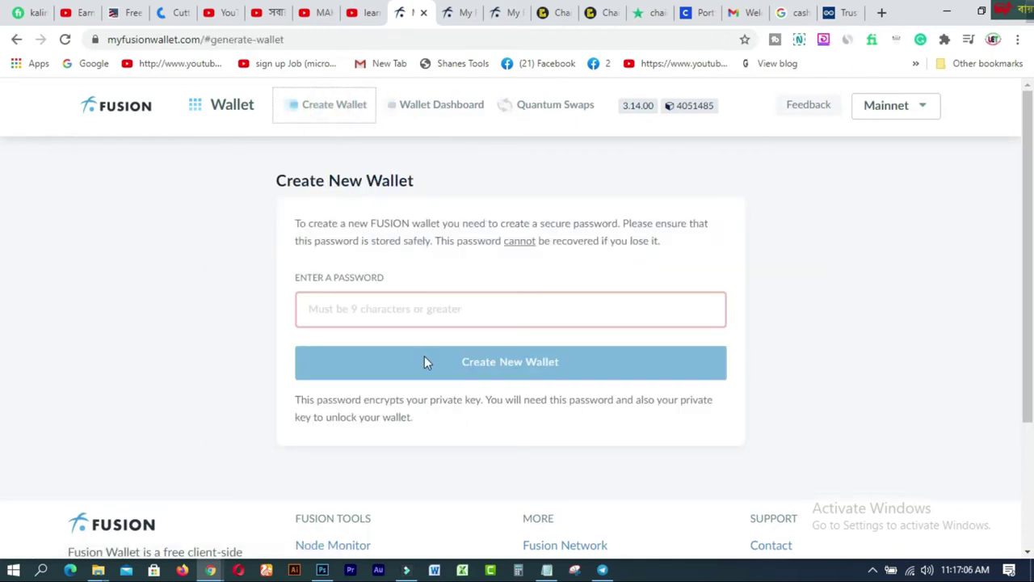
click(429, 308)
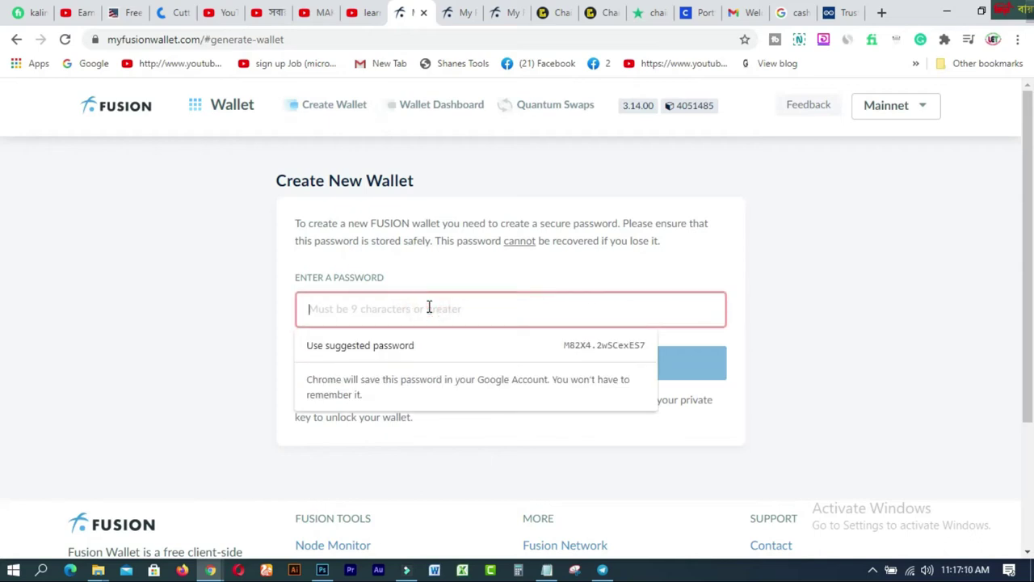
text(••)
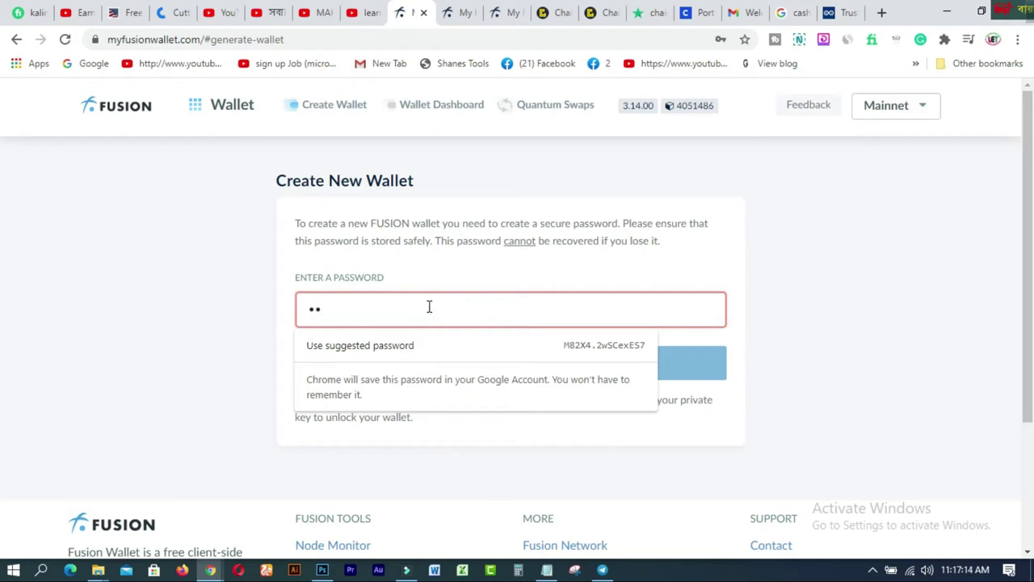
text(•••)
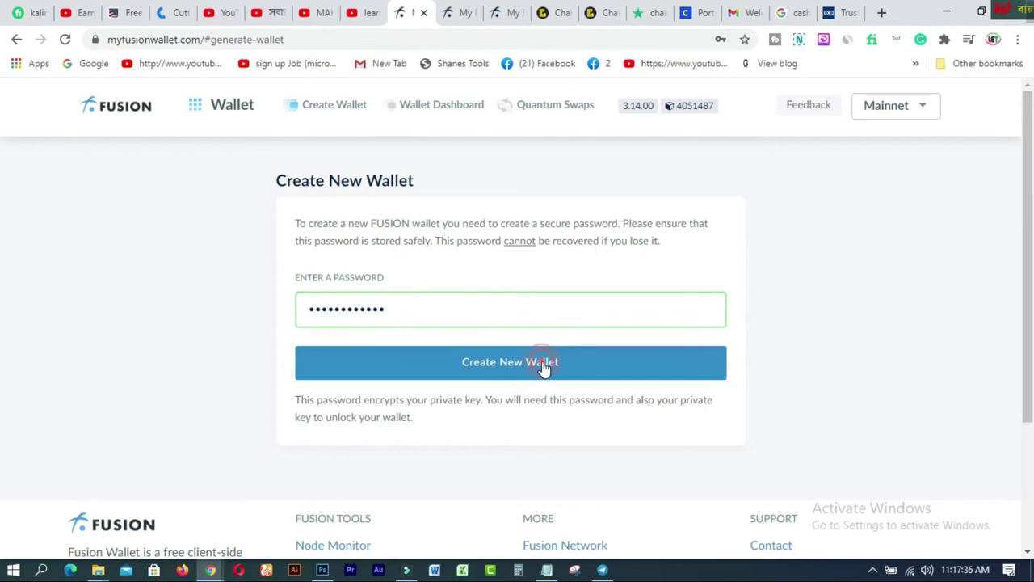
click(545, 365)
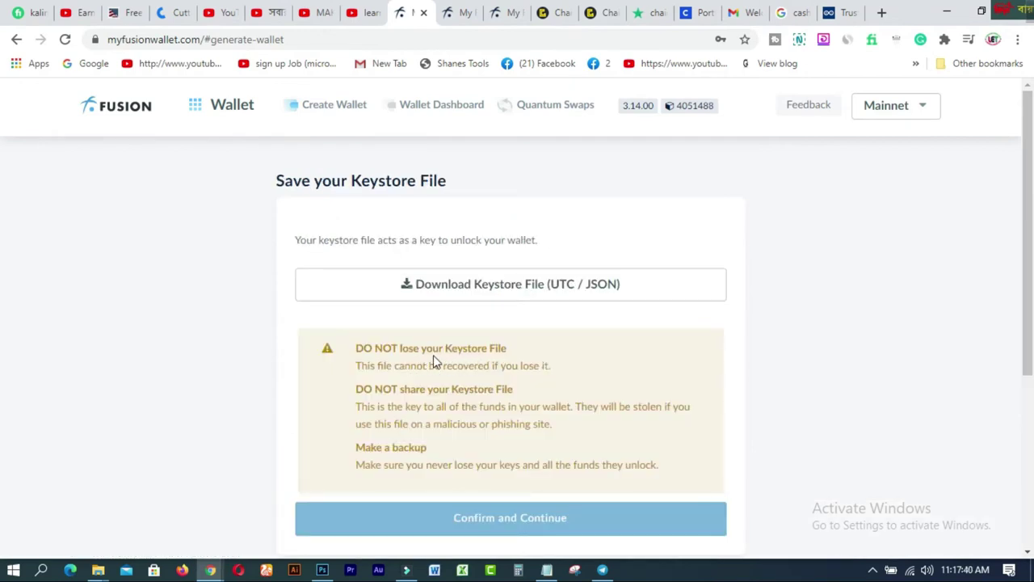
click(507, 292)
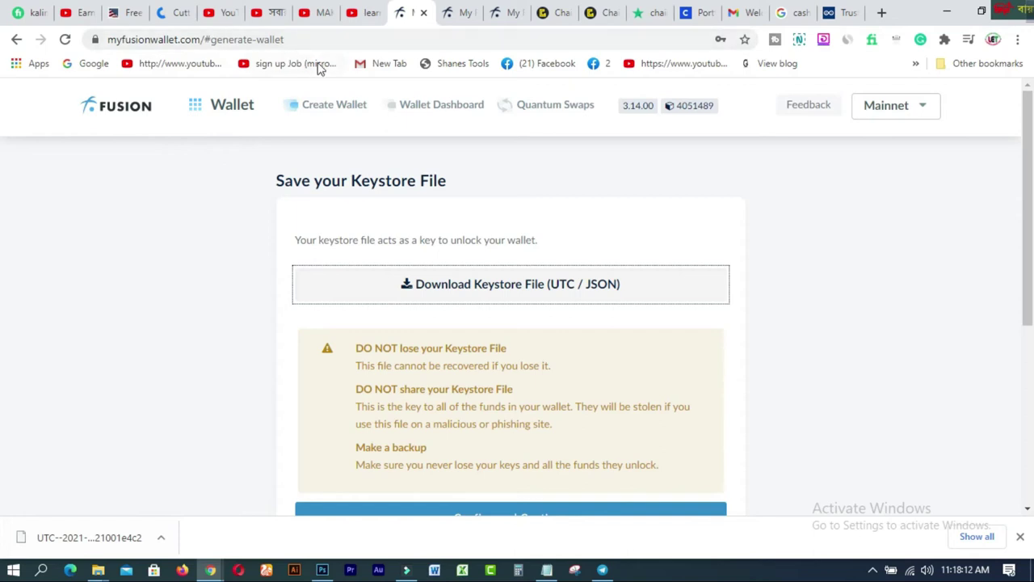
click(543, 21)
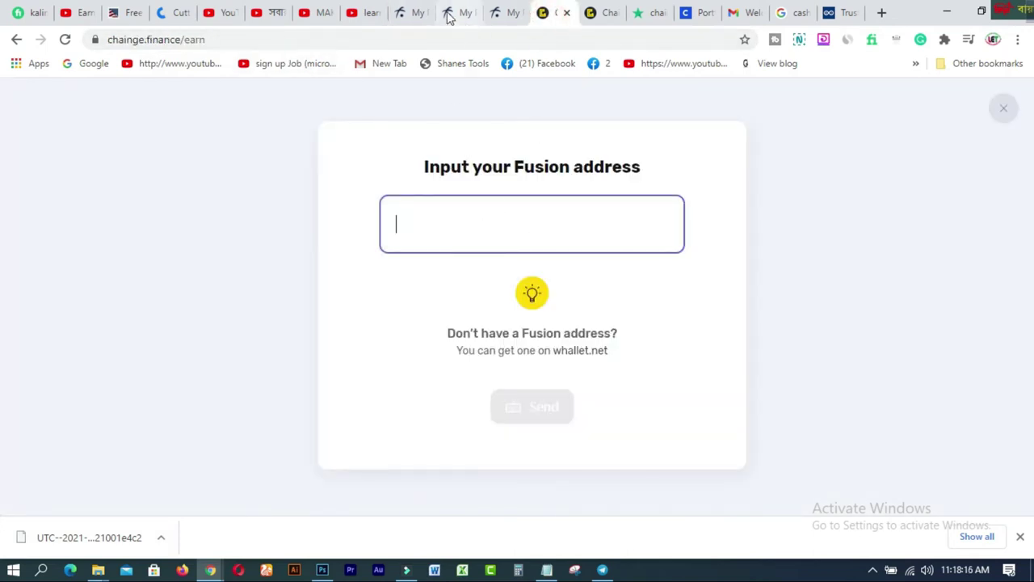
click(411, 13)
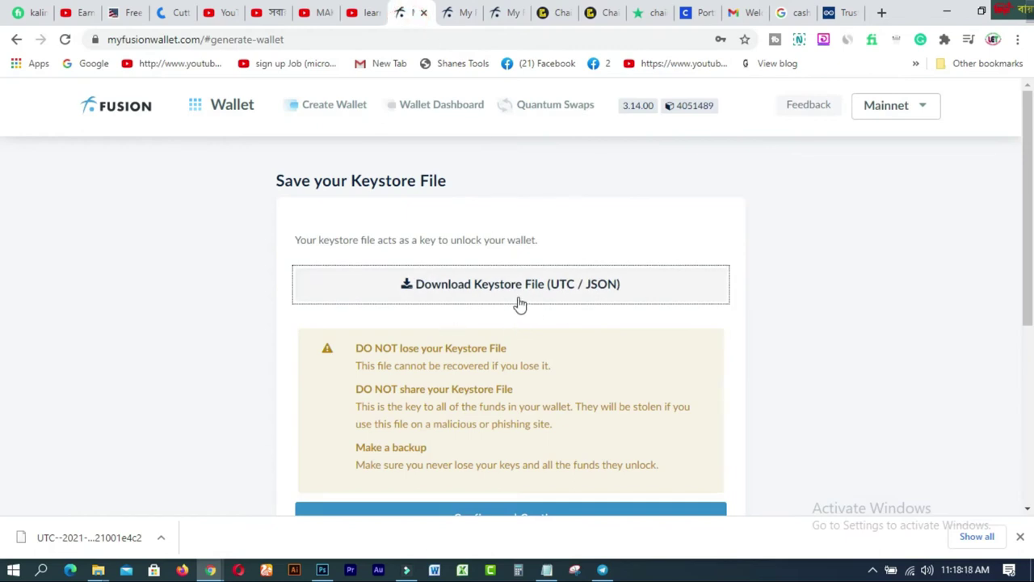
click(556, 15)
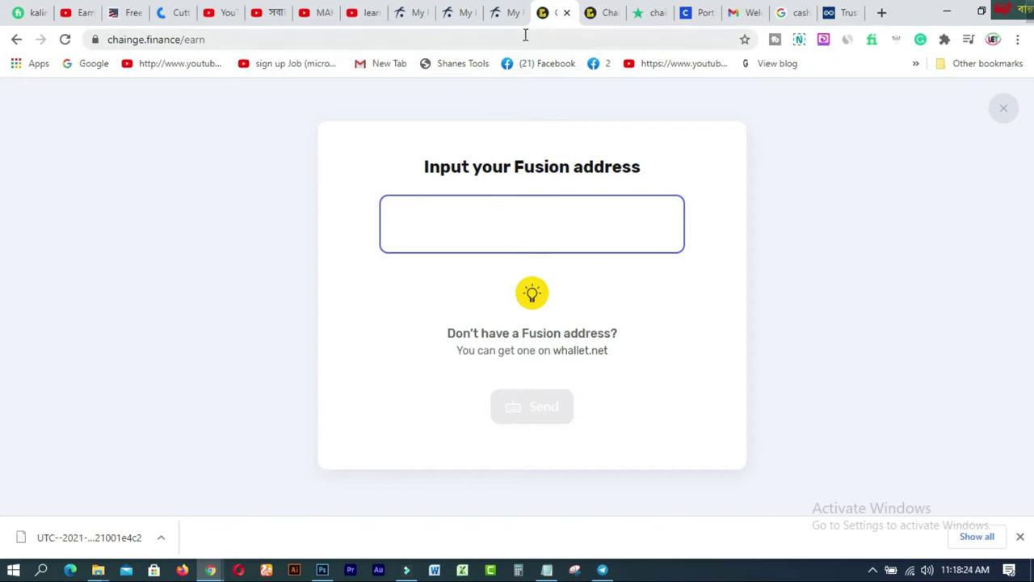
click(591, 18)
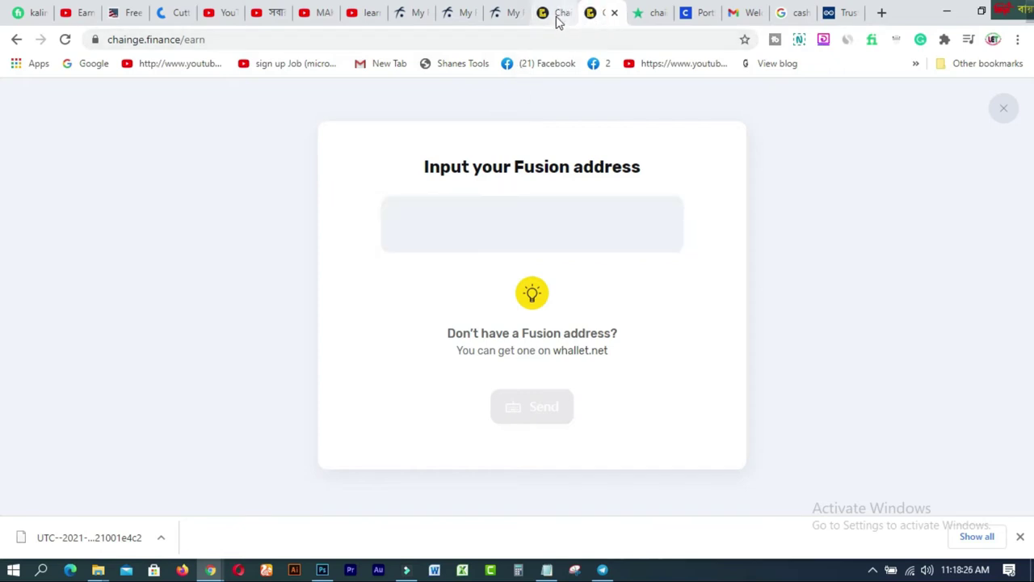
click(556, 18)
click(415, 14)
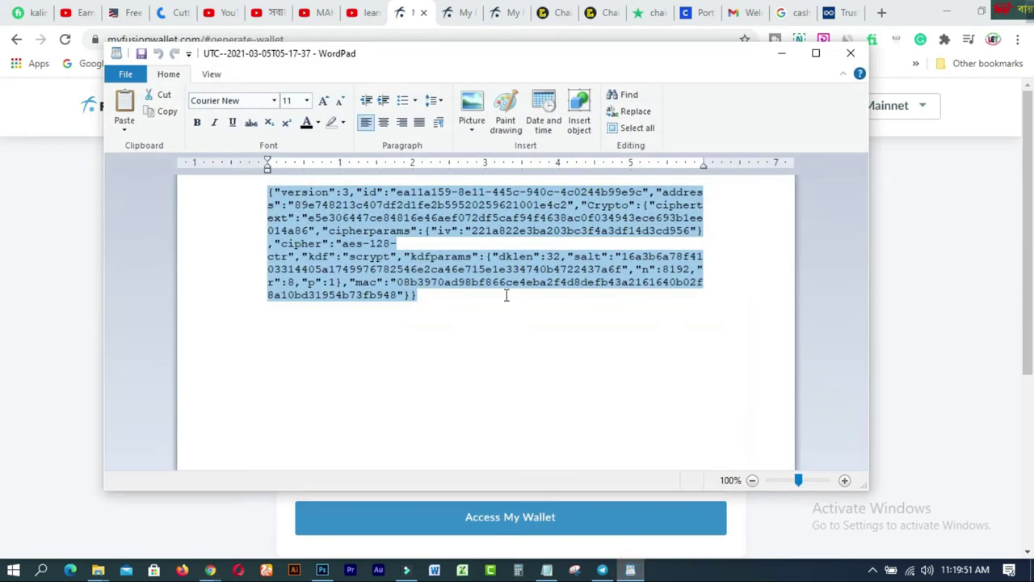
- Minimize the keystore document, copy the new wallet's private key and continue to the wallet access page
click(781, 54)
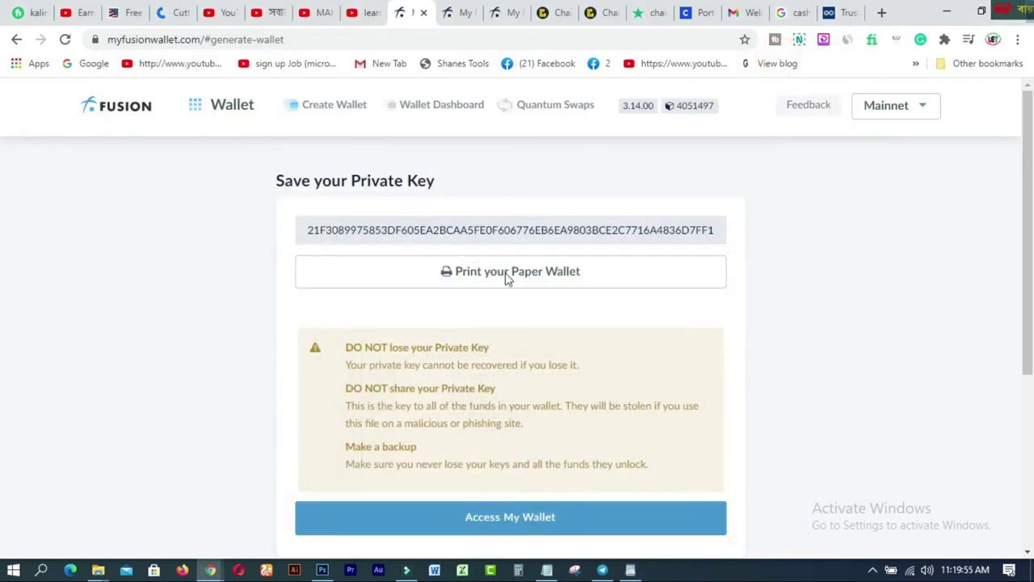
drag(714, 233, 270, 229)
right_click(480, 231)
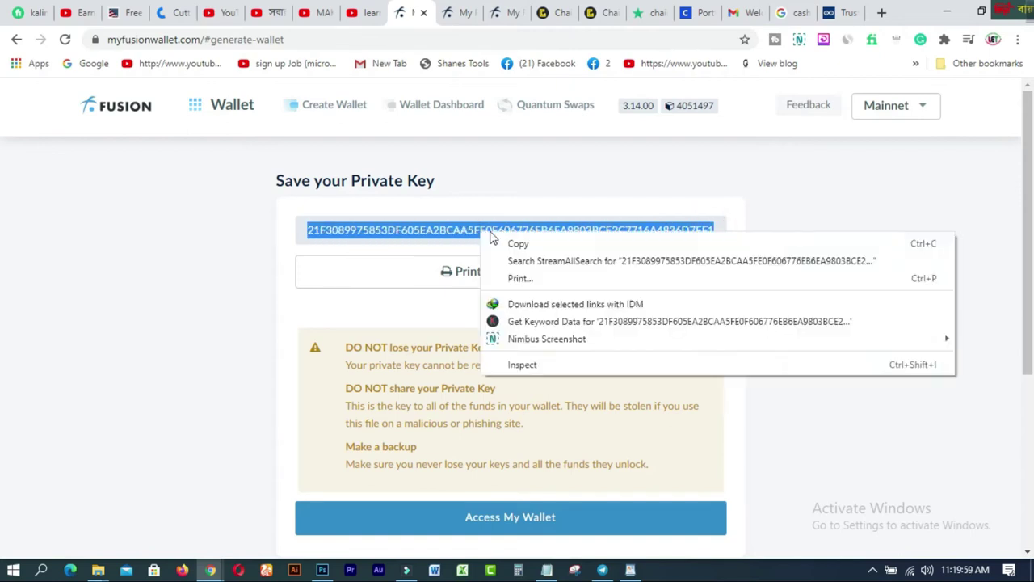
click(516, 242)
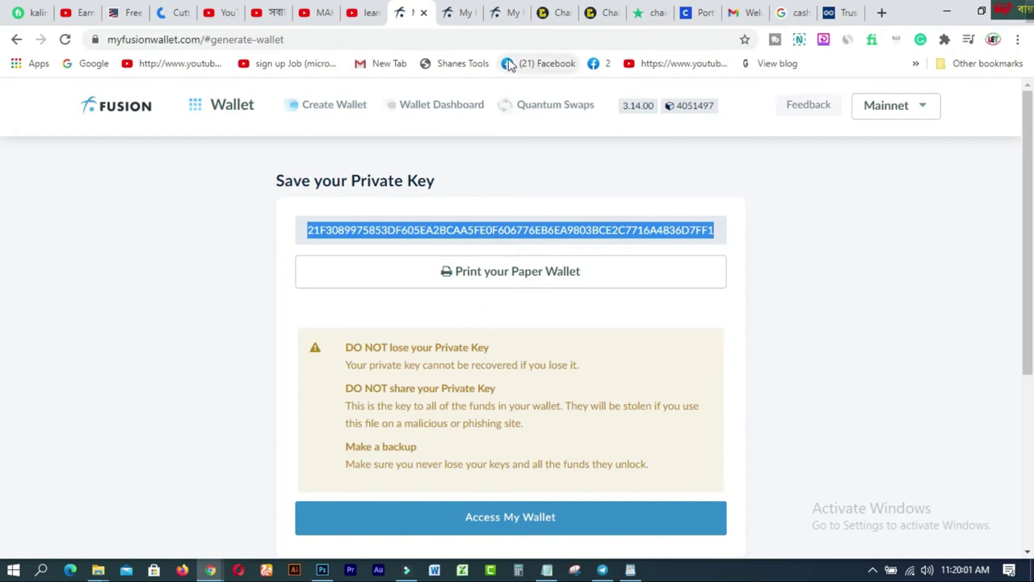
click(520, 521)
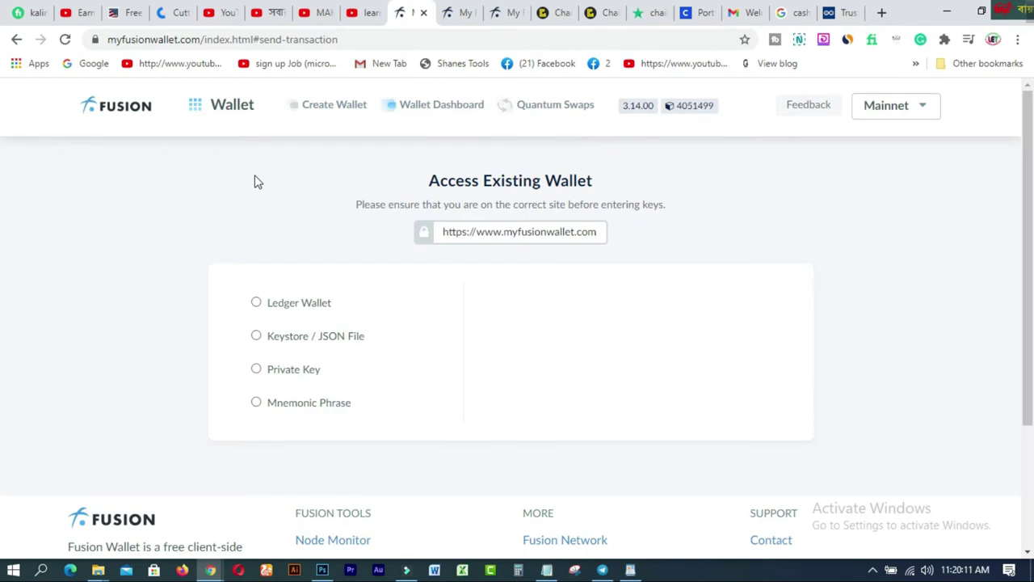
- Try to paste the copied private key into the Fusion address field on chainge.finance
click(556, 15)
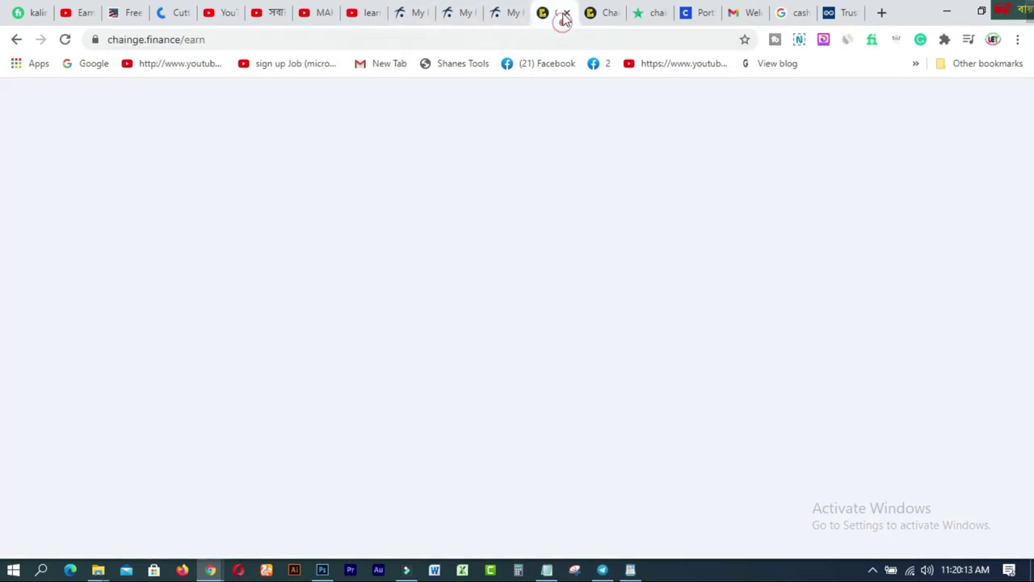
right_click(506, 245)
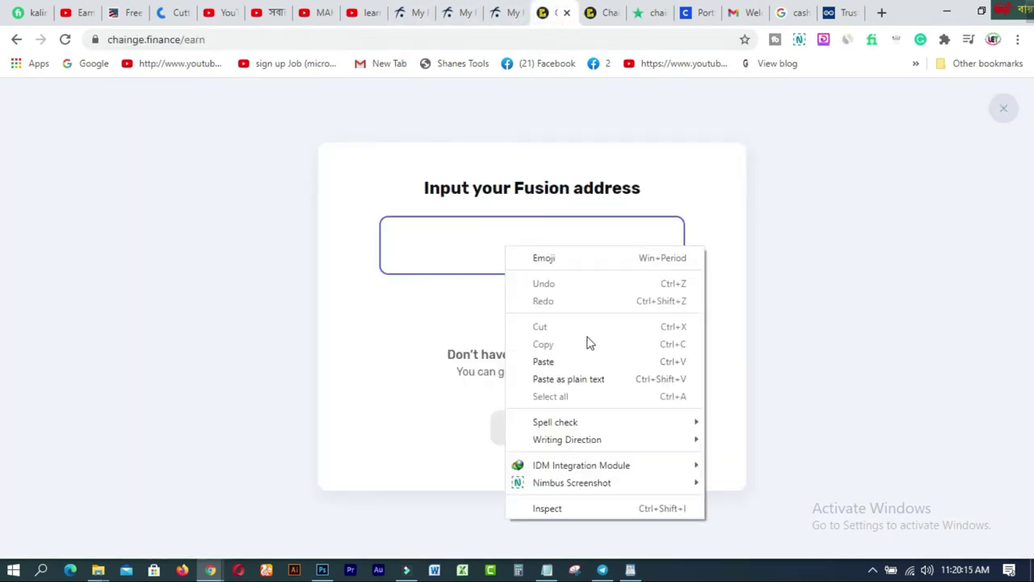
click(557, 361)
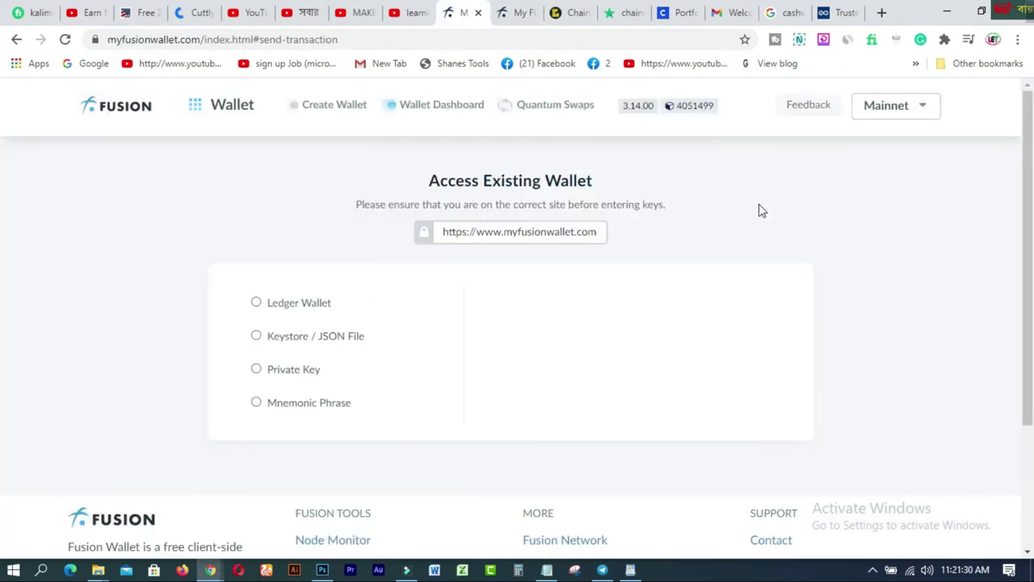
- Unlock the existing wallet on myfusionwallet.com with the copied private key and save the credentials in the browser
click(257, 369)
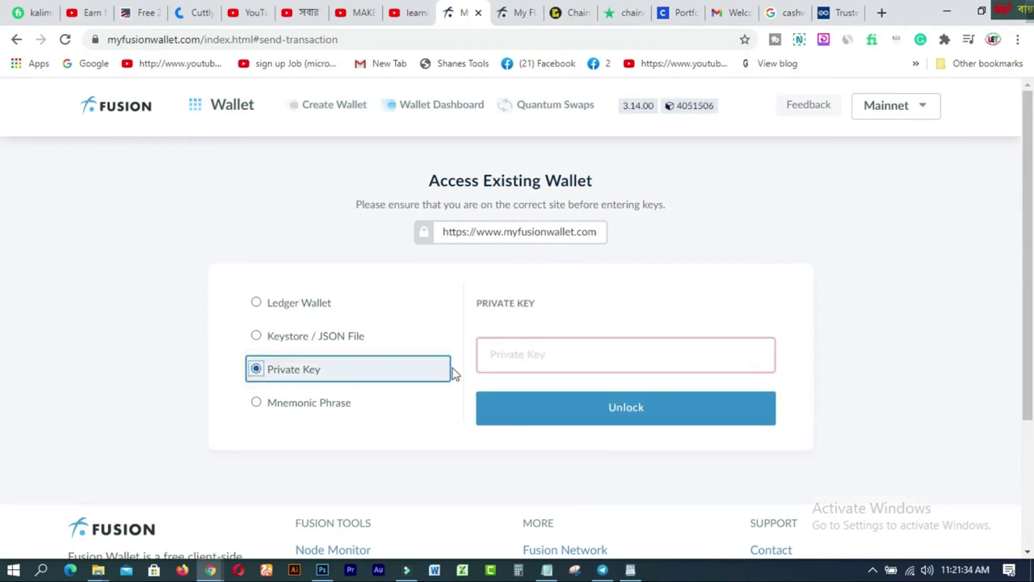
click(575, 358)
right_click(574, 359)
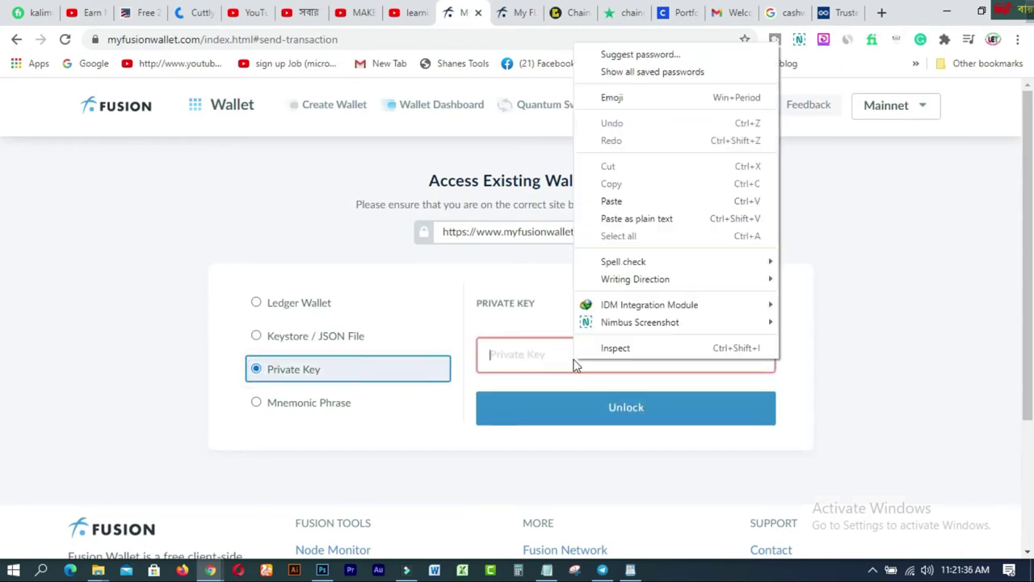
click(612, 201)
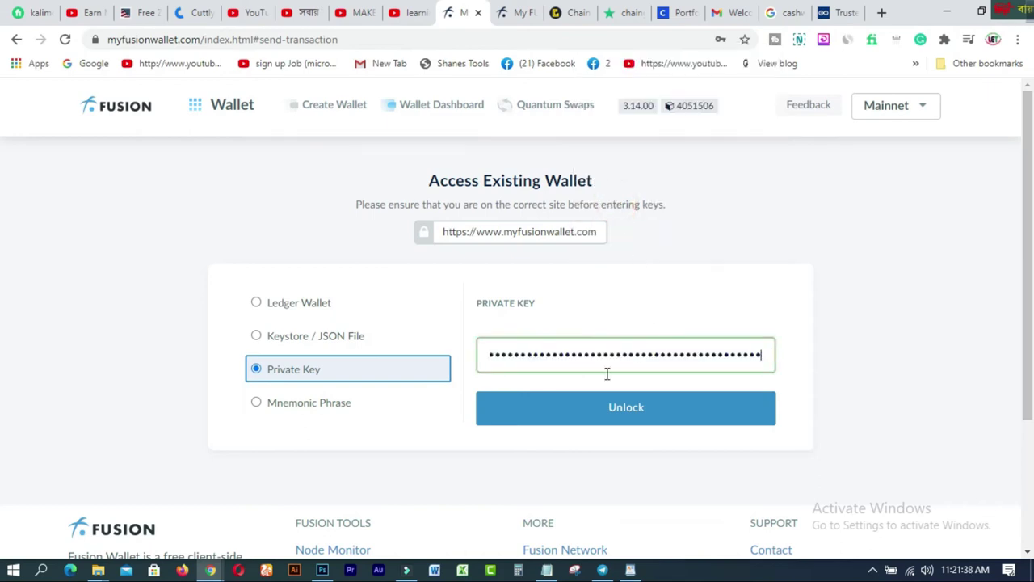
click(633, 418)
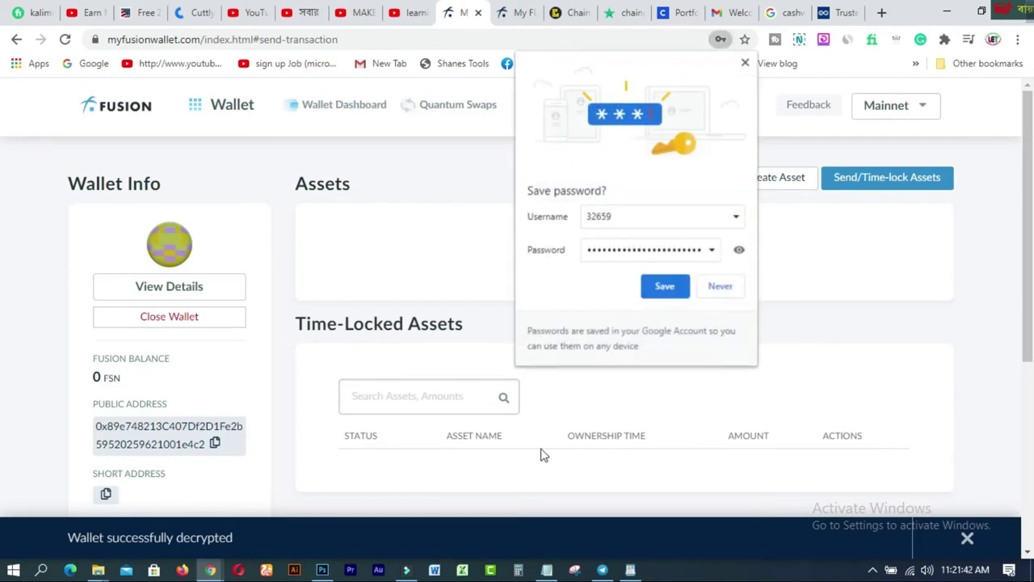
click(665, 288)
- Copy the wallet's full public address from the Wallet Info section on myfusionwallet.com
drag(1031, 205, 1031, 289)
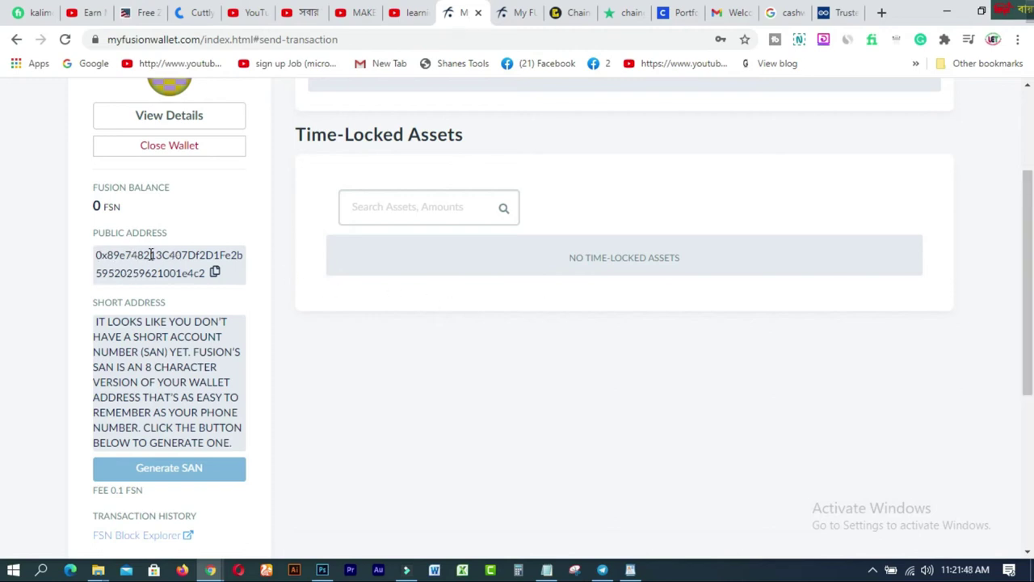
click(215, 273)
drag(208, 277, 97, 254)
right_click(121, 255)
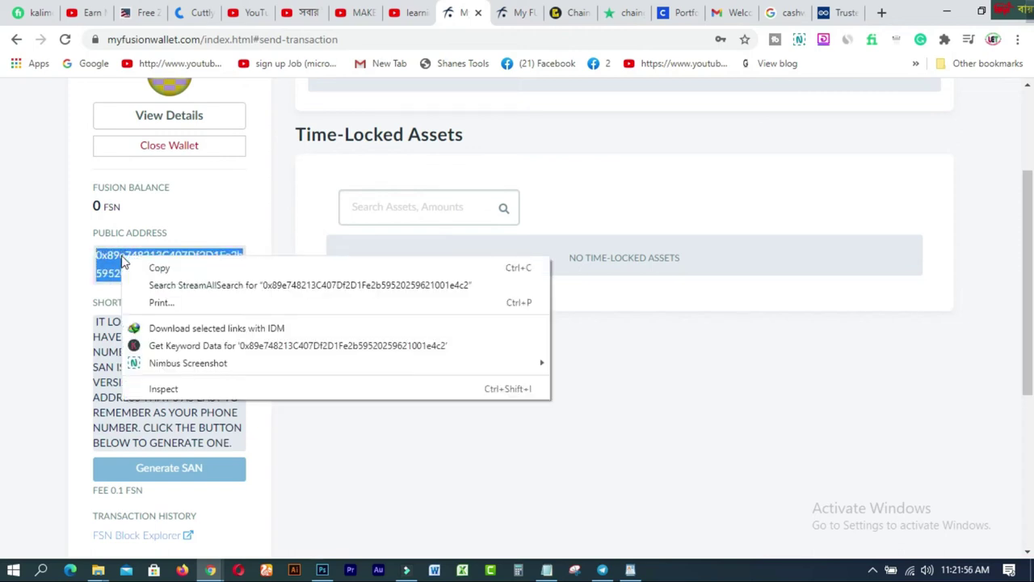
click(153, 269)
- Duplicate the chainge.finance tab and return to the original tab with the Fusion address form
click(570, 13)
right_click(572, 13)
click(619, 100)
click(545, 14)
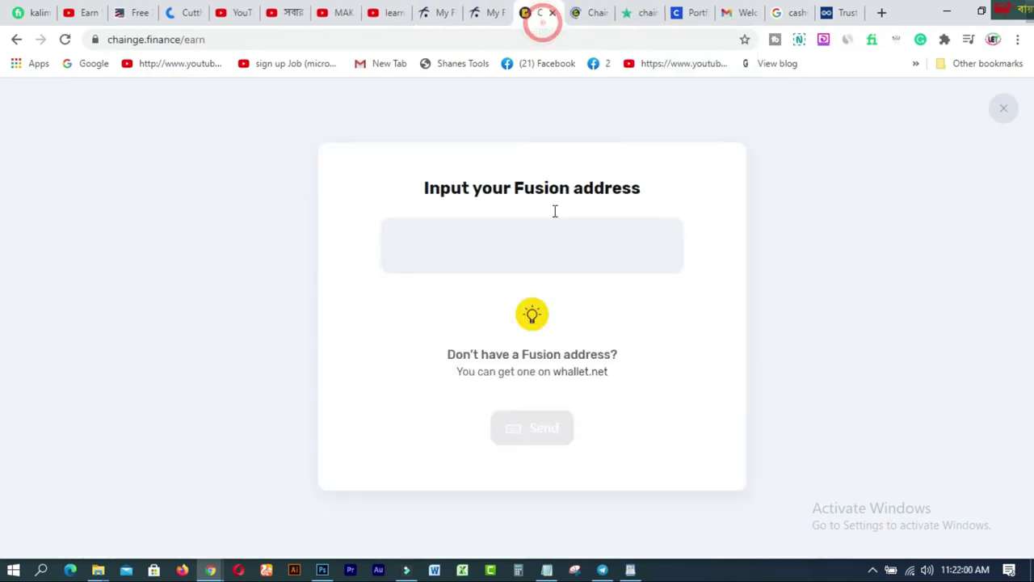
- Paste the copied public address as the Fusion address and send it
click(539, 240)
right_click(539, 244)
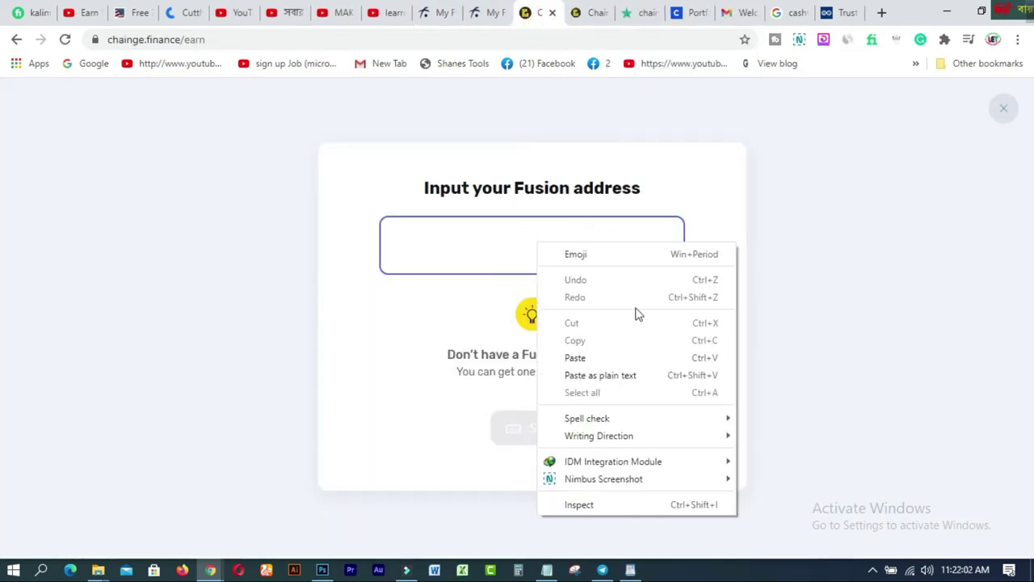
click(597, 357)
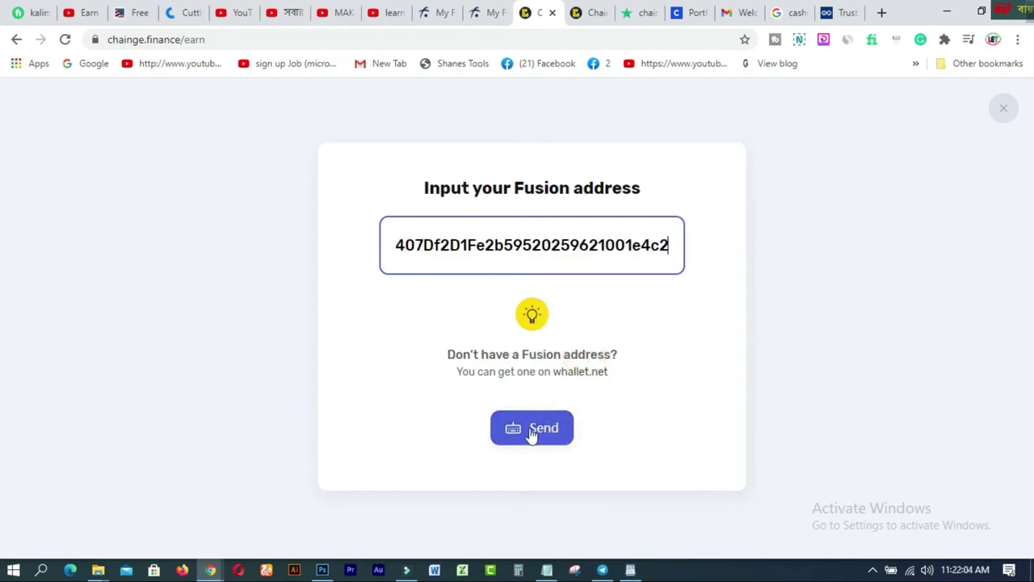
click(541, 430)
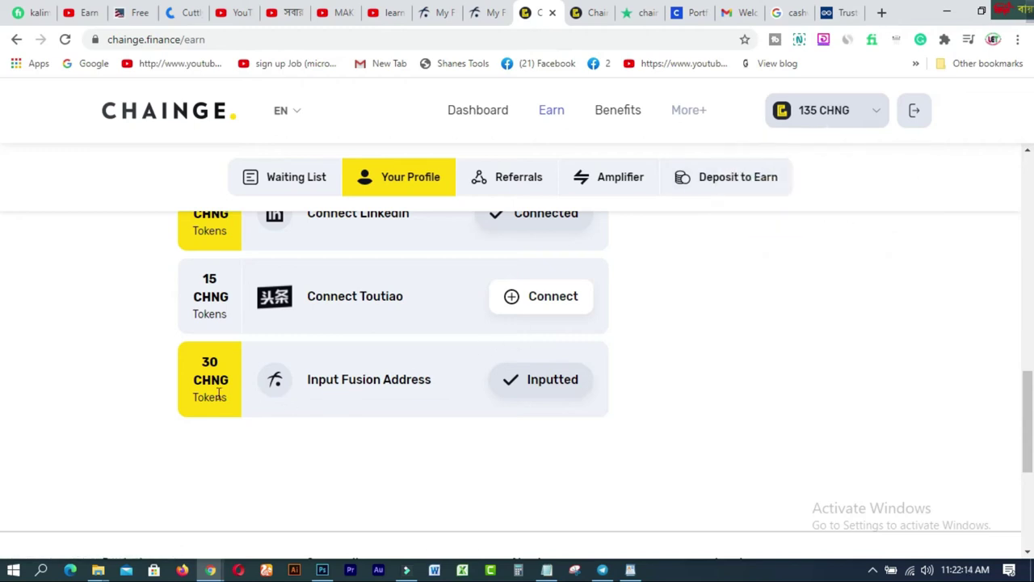
- Reload the Chainge Earn page and check the CHNG rewards balance and the Input Fusion Address task's status
click(66, 39)
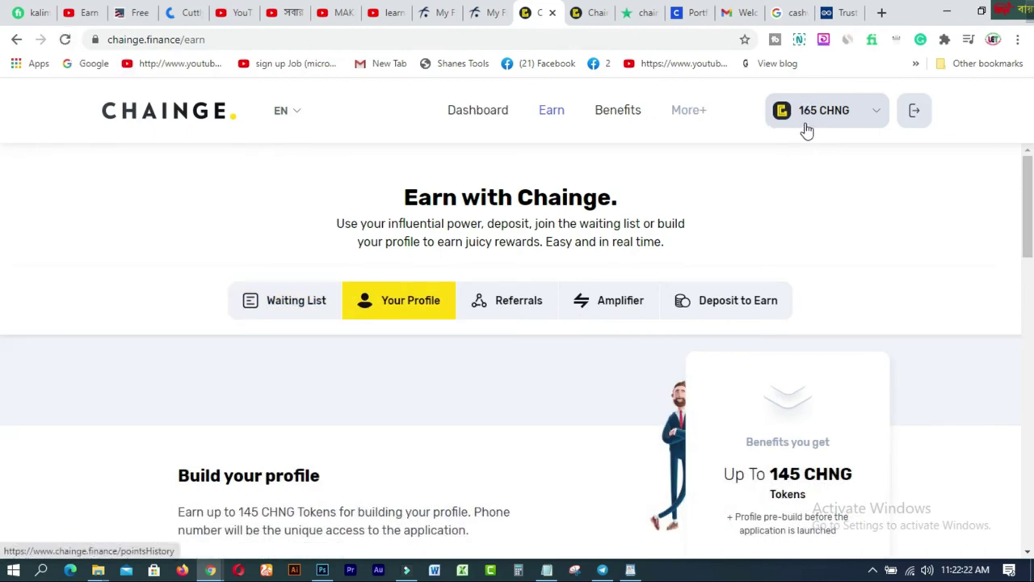
mouse_move(821, 123)
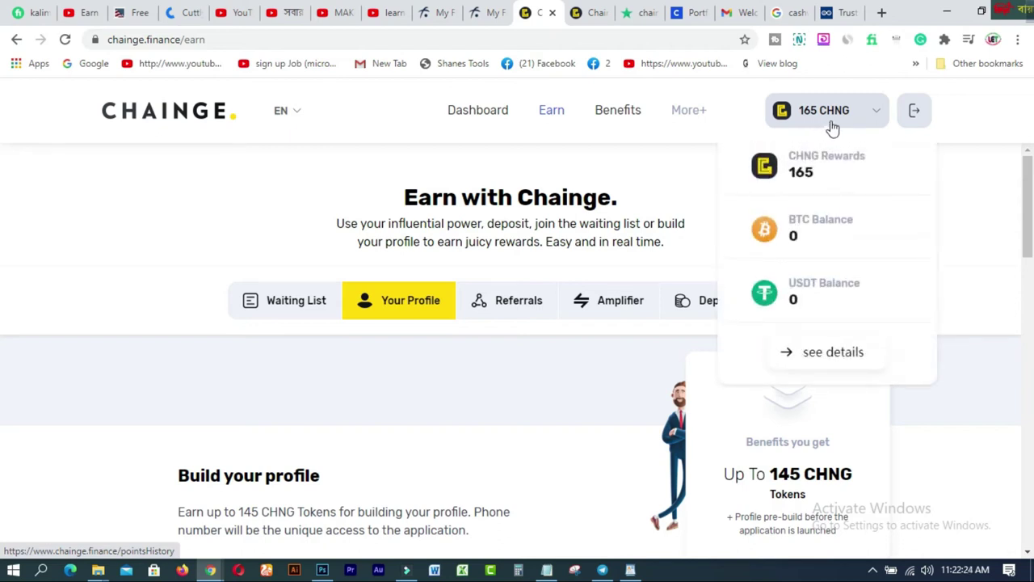
drag(1031, 230, 1020, 416)
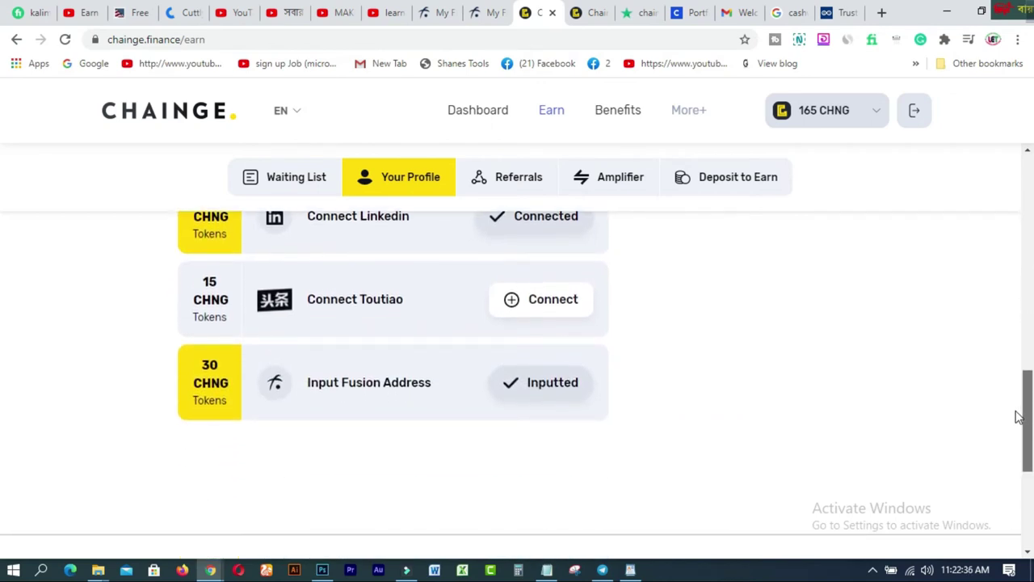
mouse_move(1020, 416)
mouse_down()
mouse_move(1029, 465)
mouse_move(1025, 430)
mouse_up()
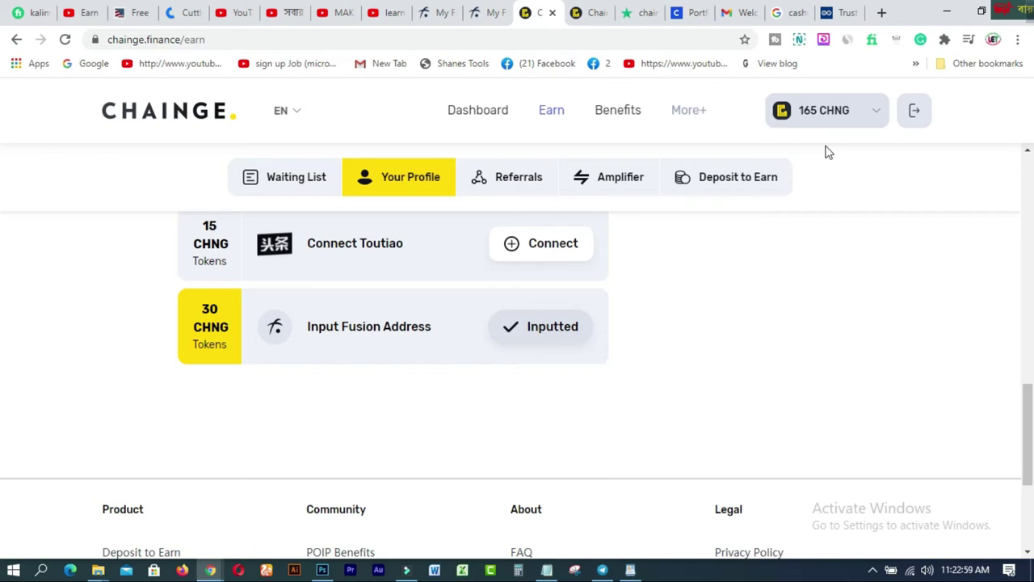
- Switch to the learning & earning tube channel's videos page on YouTube
click(386, 14)
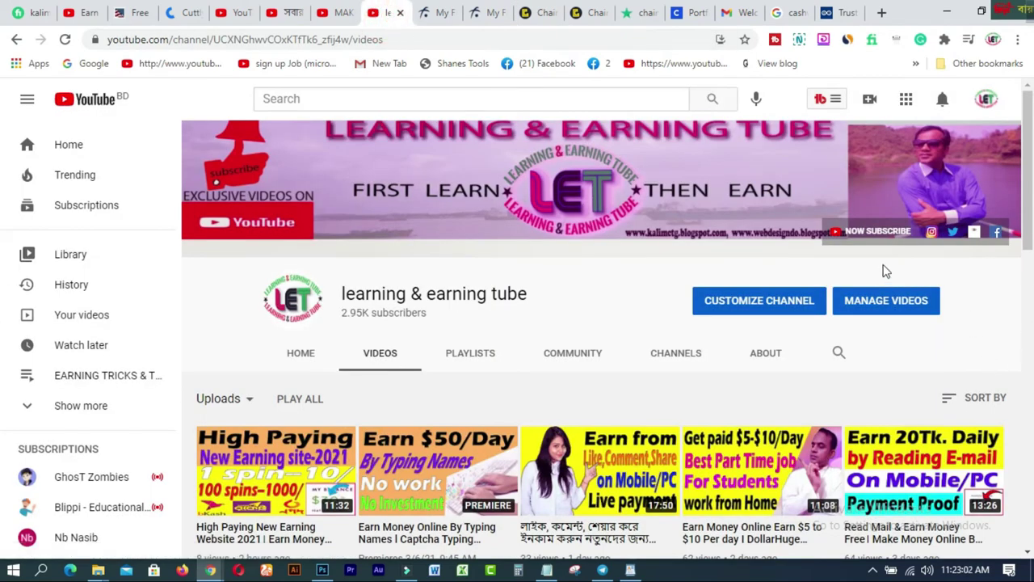